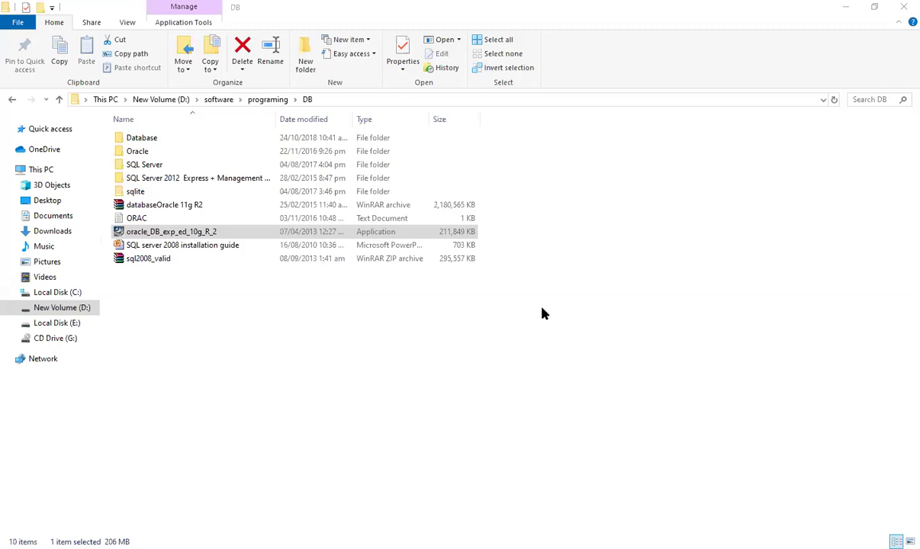
# Launch the oracle_DB_exp_ed_10g_R_2 installer from the DB folder.
pyautogui.click(184, 214)
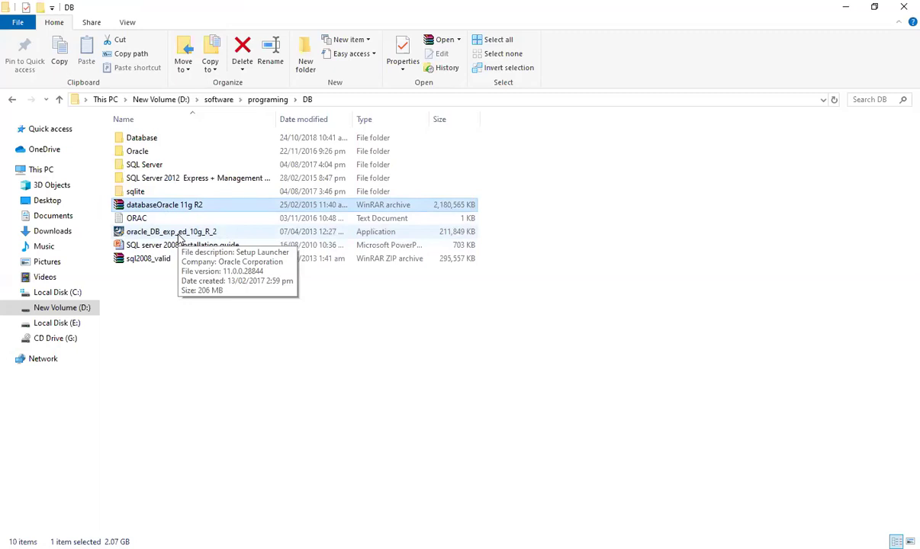
pyautogui.click(179, 232)
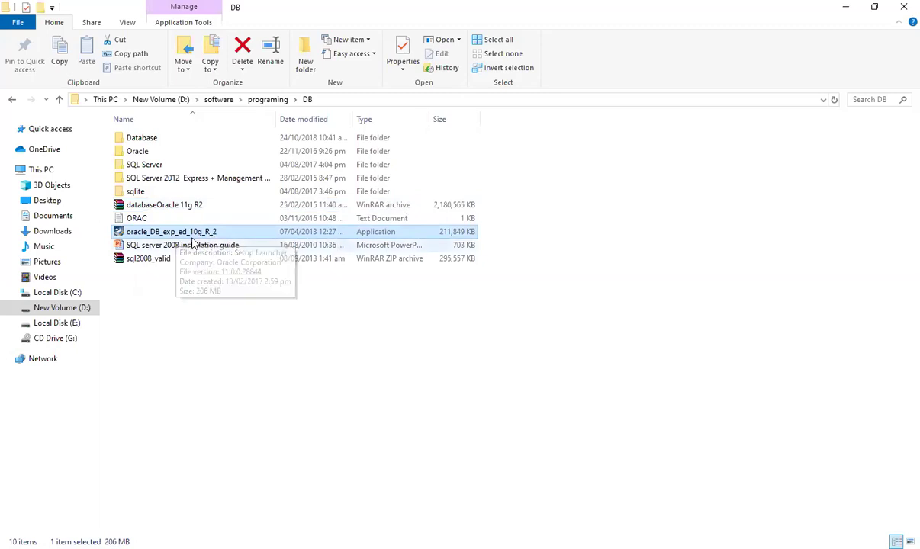
pyautogui.doubleClick(203, 233)
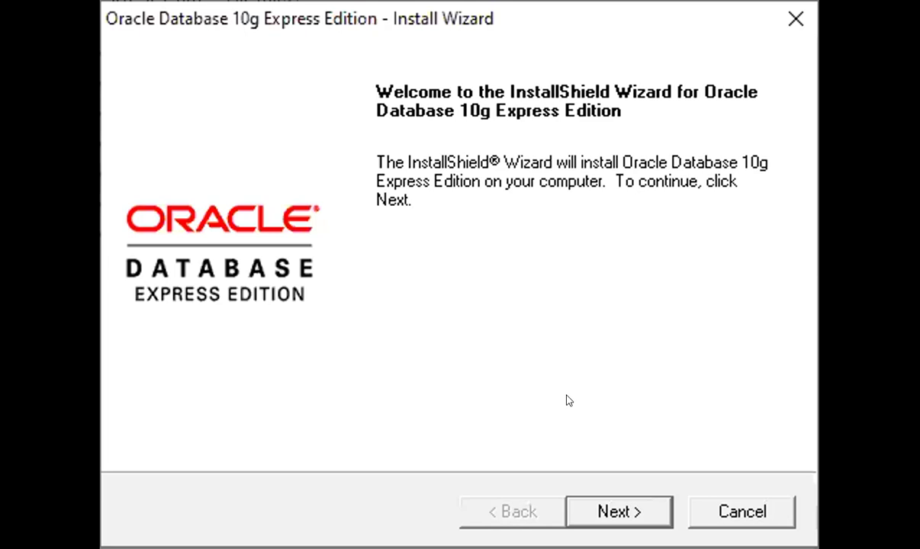
# Accept the license agreement in the install wizard and continue with the destination folder C:\oraclexe\.
pyautogui.click(638, 512)
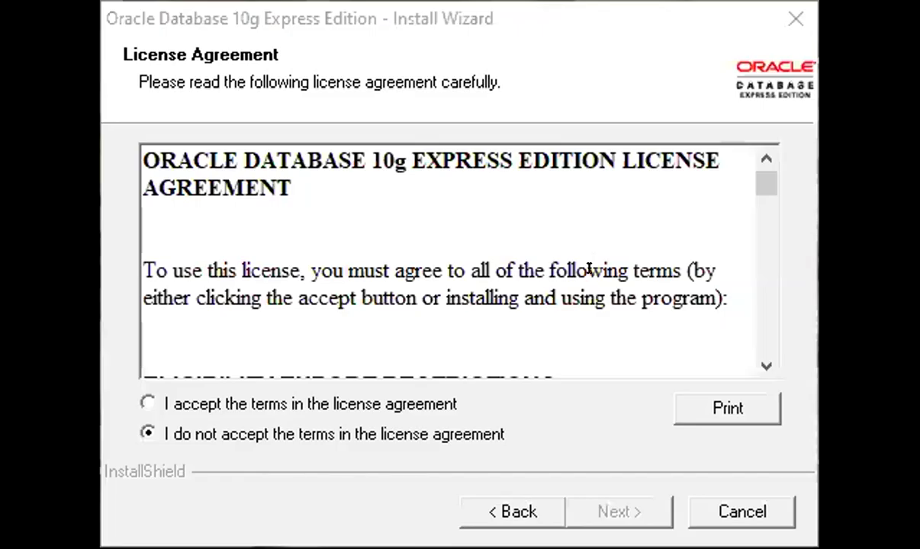
pyautogui.click(239, 405)
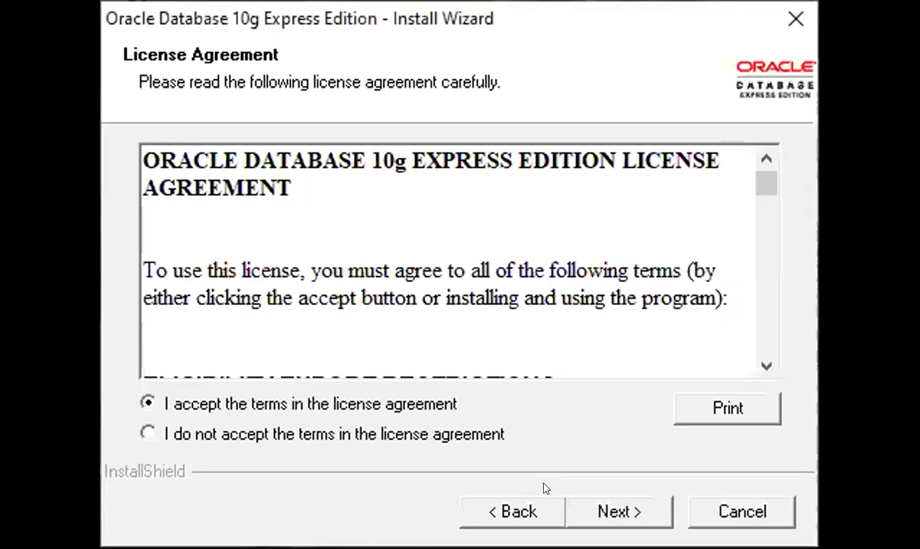
pyautogui.click(587, 516)
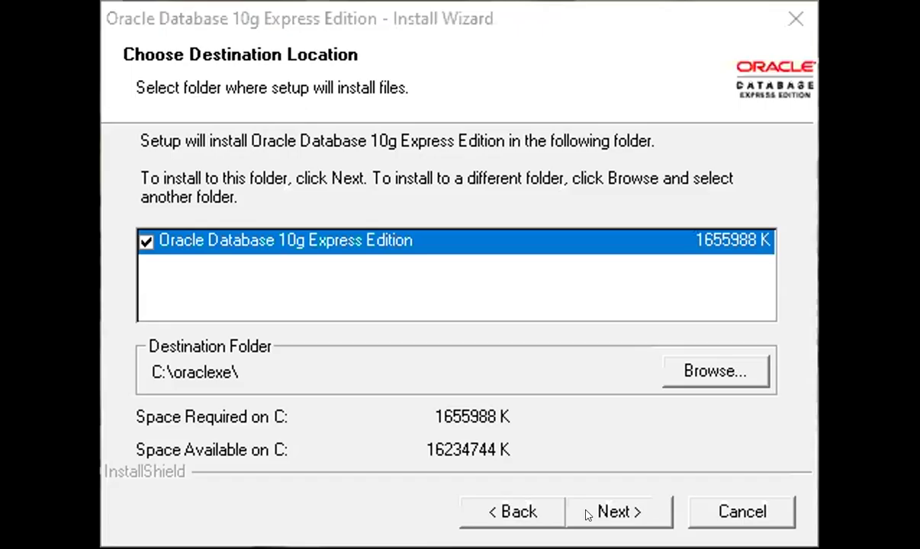
pyautogui.click(594, 56)
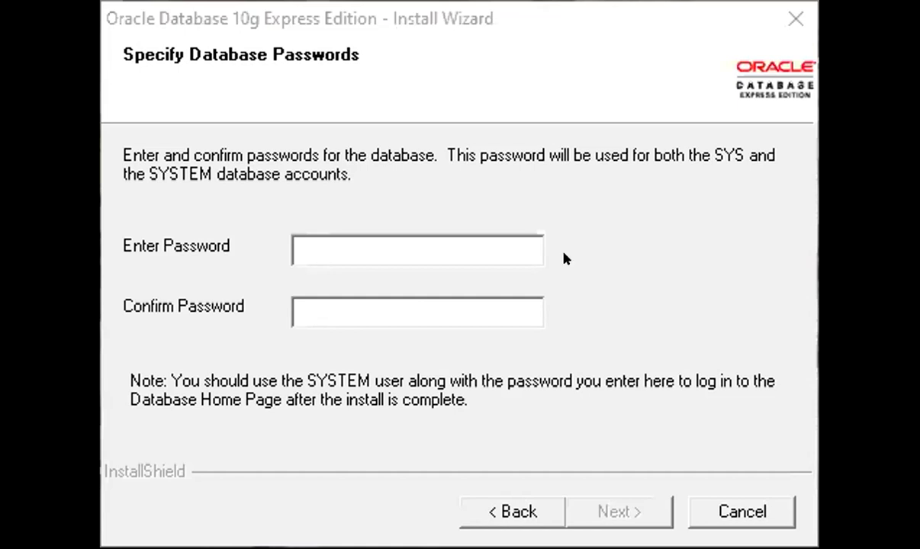
# Enter and confirm the database password for the SYS and SYSTEM accounts, and continue the installation.
pyautogui.click(483, 240)
pyautogui.write('*****')
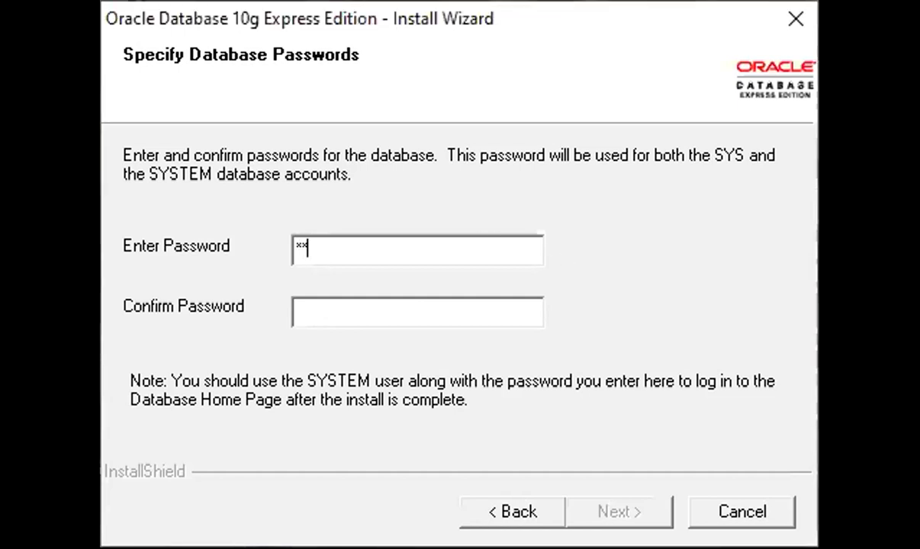
pyautogui.press('Tab')
pyautogui.write('*****')
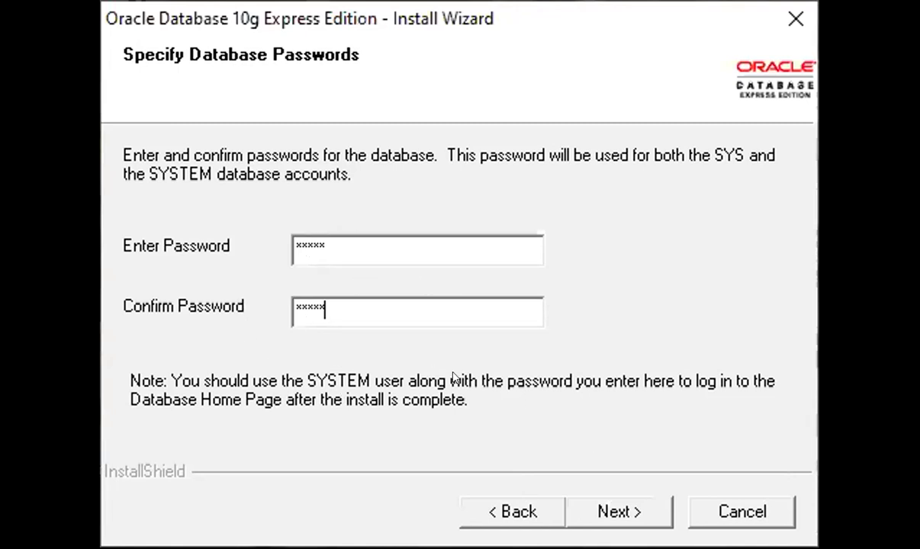
pyautogui.click(629, 513)
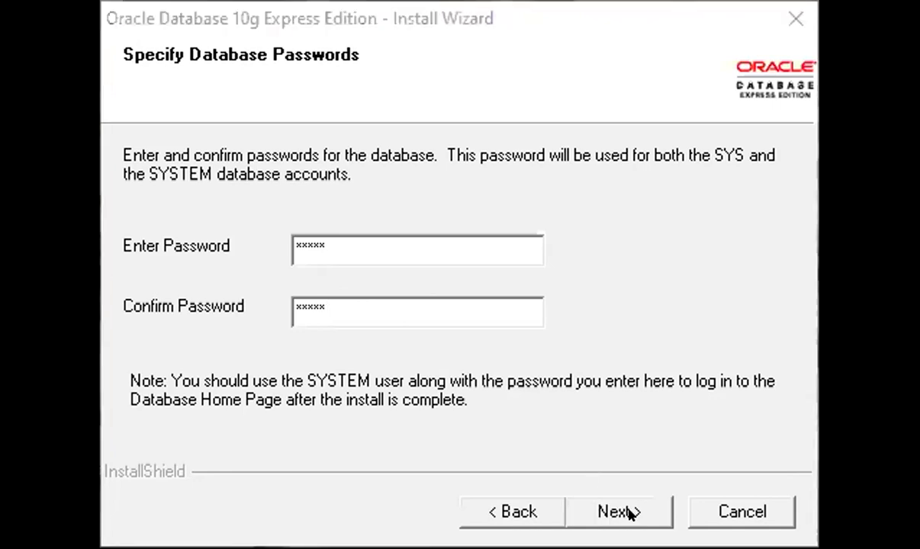
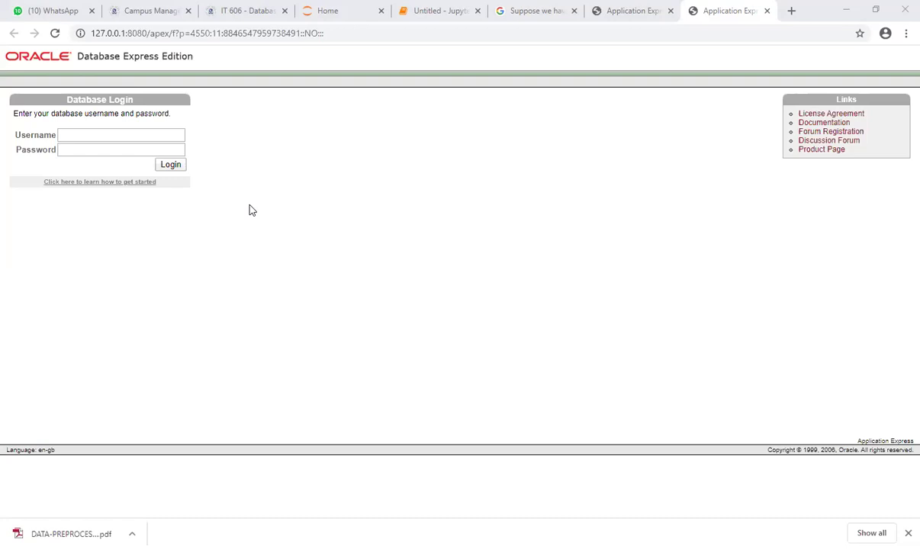
pyautogui.moveTo(238, 174); pyautogui.dragTo(622, 548)
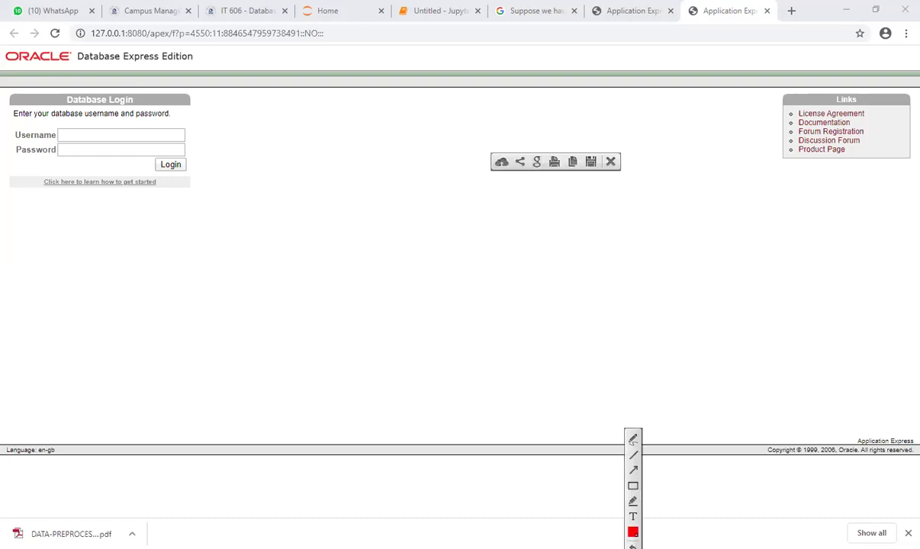
pyautogui.press('Escape')
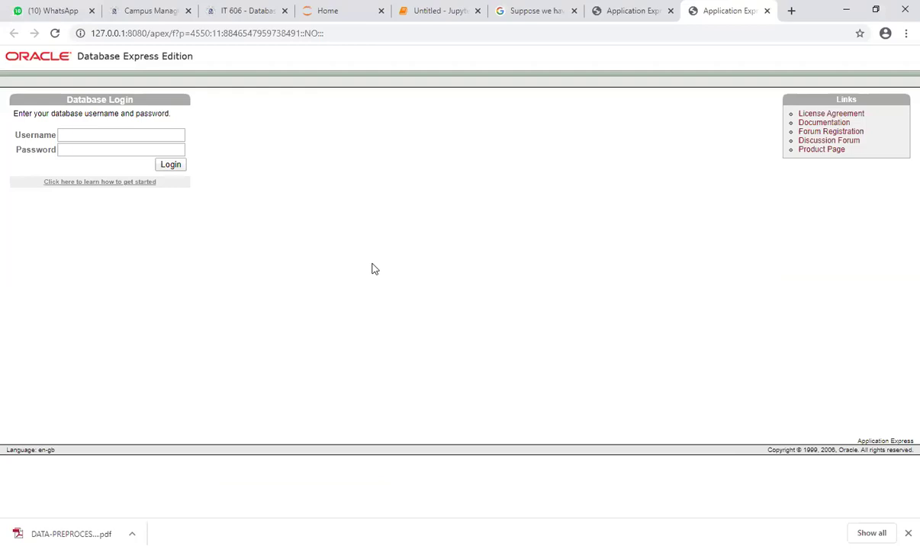
pyautogui.click(124, 137)
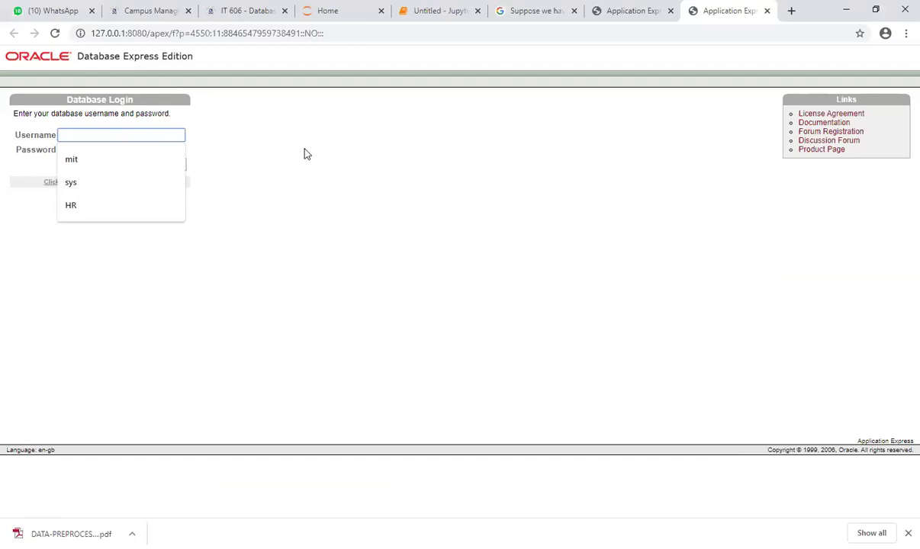
pyautogui.click(540, 127)
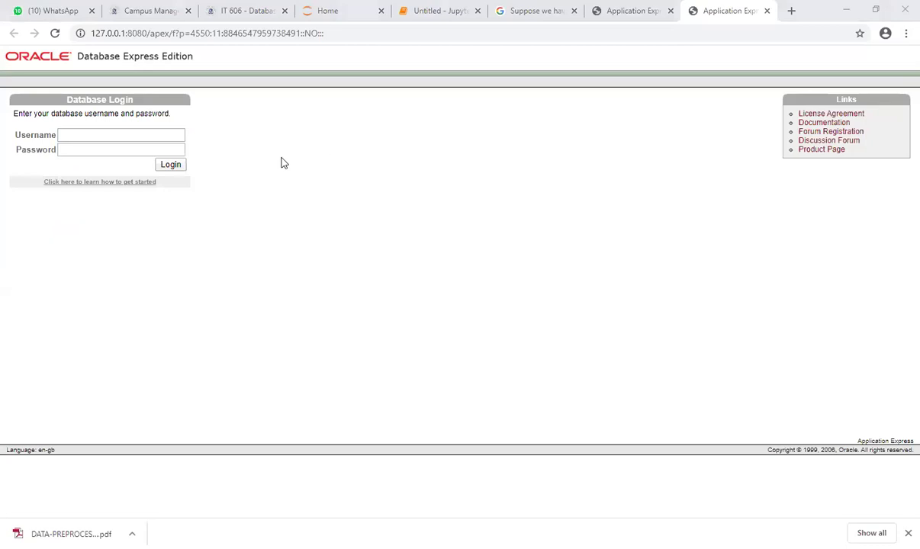
# Enter sys as the username in the database login form.
pyautogui.click(174, 132)
pyautogui.write('sys')
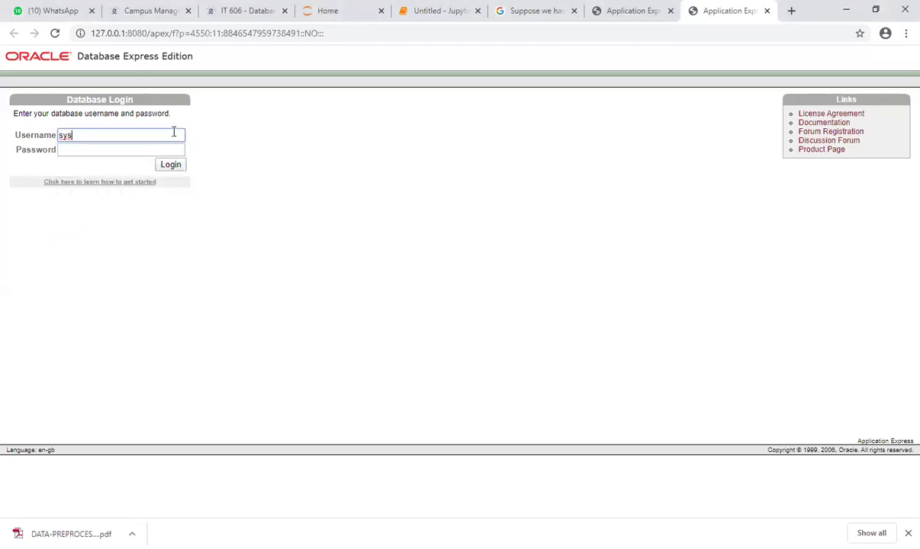
pyautogui.press('BackSpace')
pyautogui.press('BackSpace')
pyautogui.press('BackSpace')
pyautogui.write('syste')
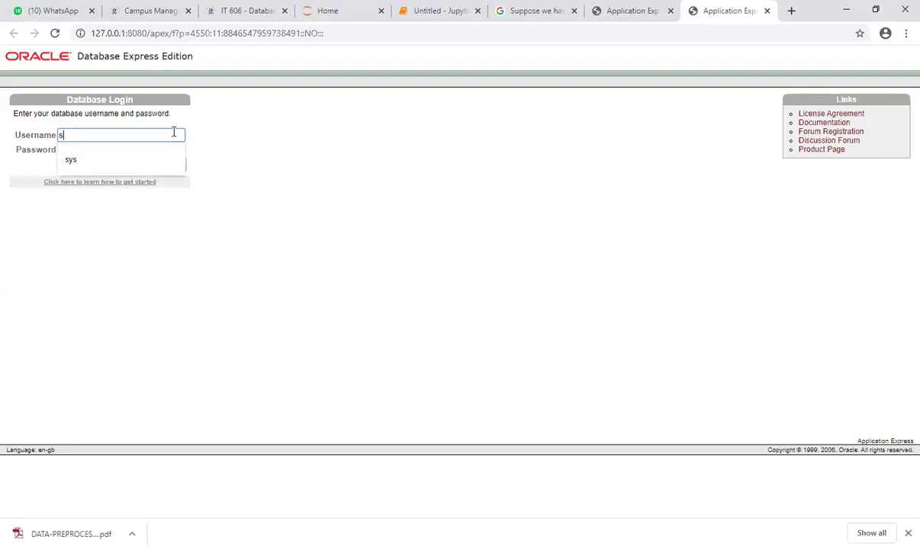
pyautogui.write('m')
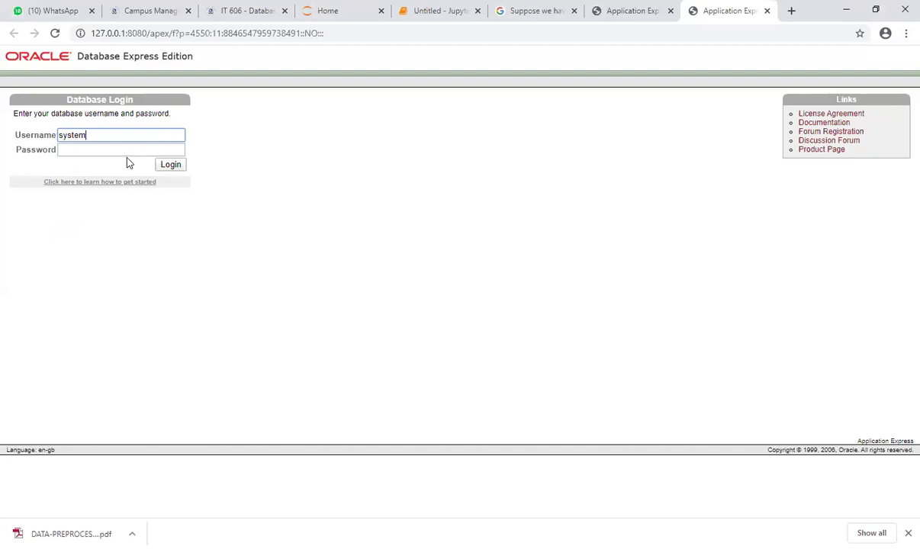
pyautogui.press('BackSpace')
pyautogui.press('BackSpace')
pyautogui.press('BackSpace')
# Enter the account password and log in to the database home page.
pyautogui.click(127, 149)
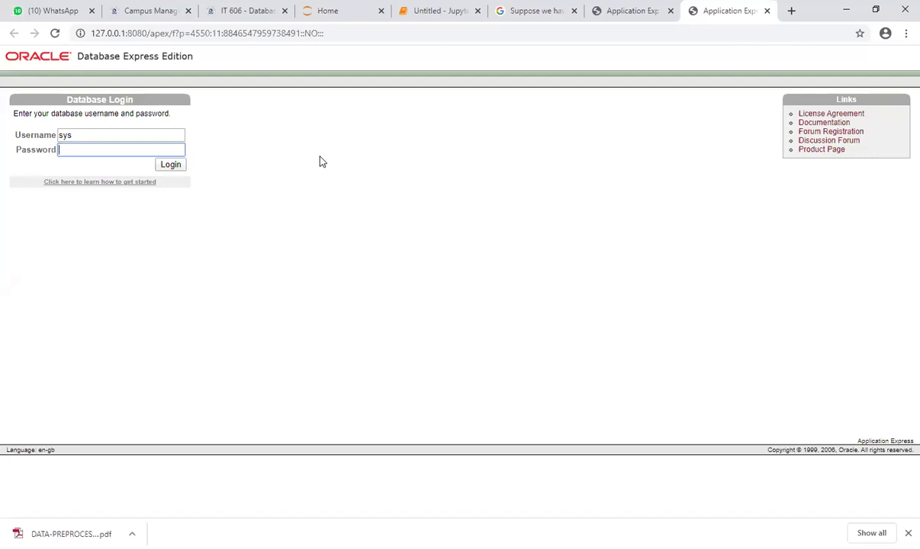
pyautogui.write('*****')
pyautogui.click(172, 169)
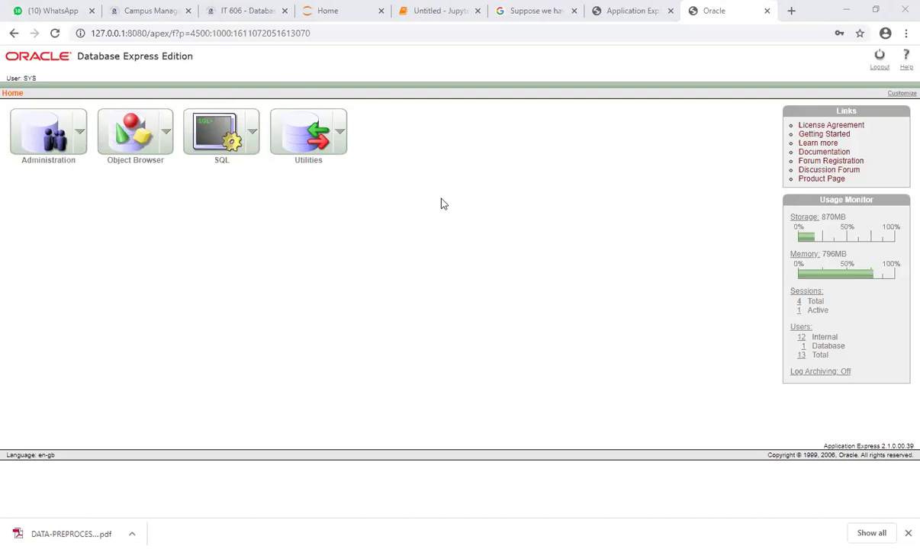
# Examine the options offered under Administration, Object Browser and SQL, and the signed-in user on the home page.
pyautogui.click(382, 205)
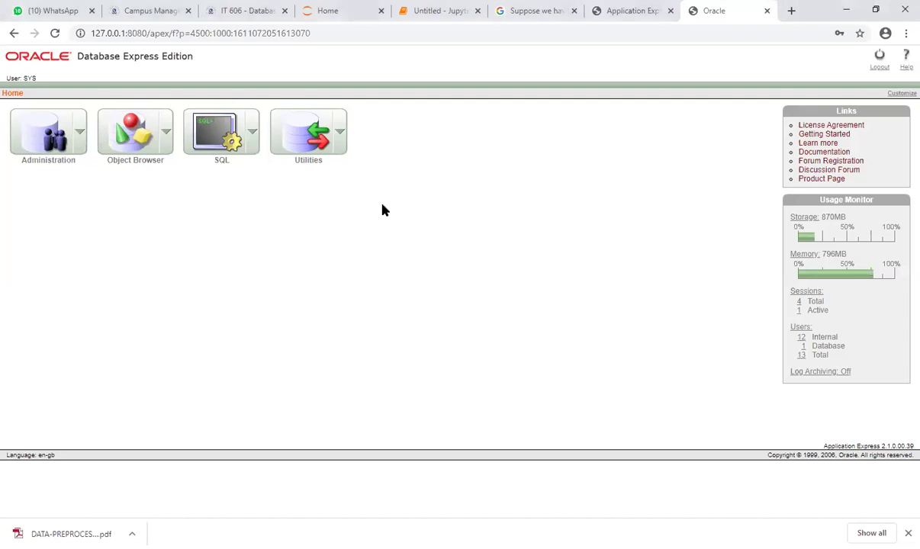
pyautogui.click(80, 133)
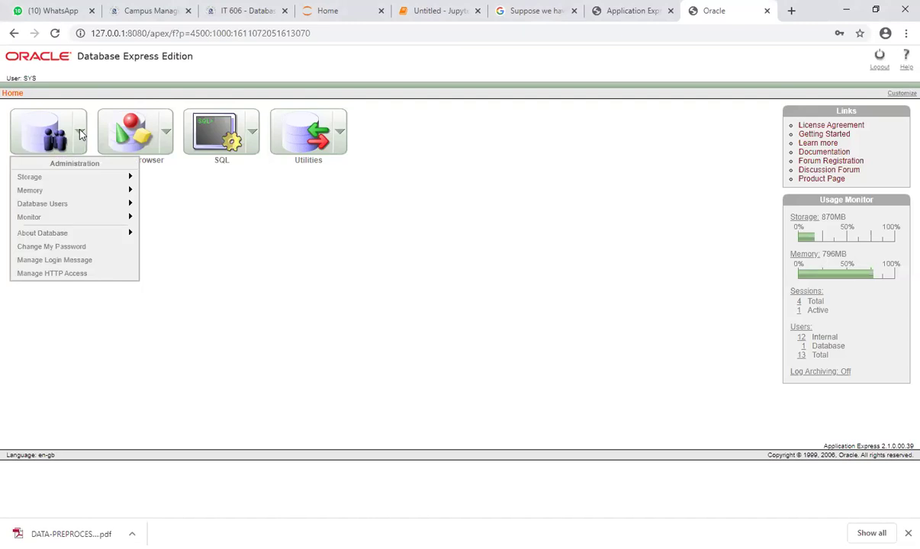
pyautogui.click(81, 133)
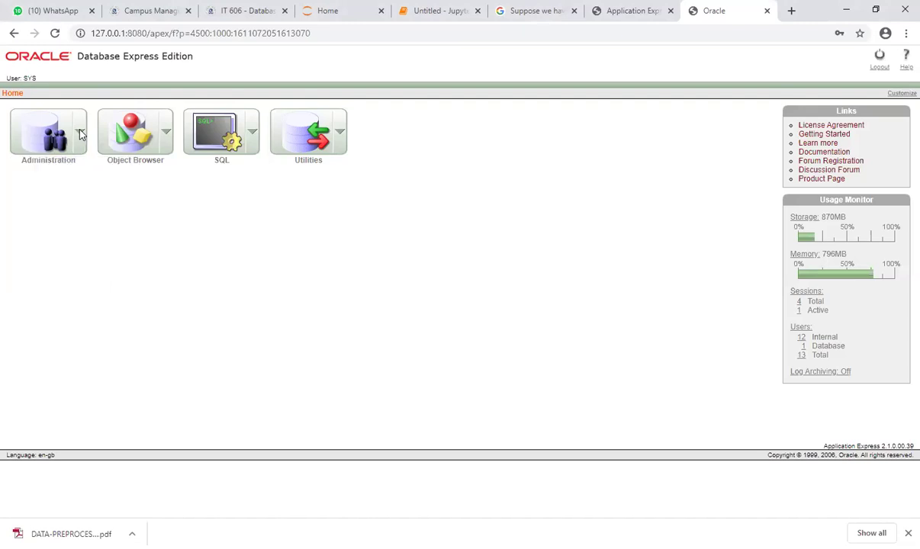
pyautogui.click(168, 135)
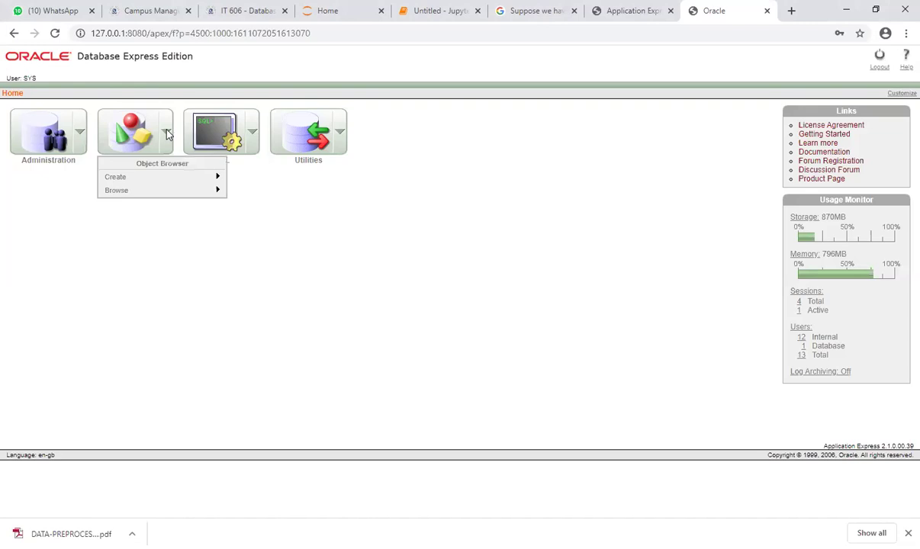
pyautogui.moveTo(179, 178)
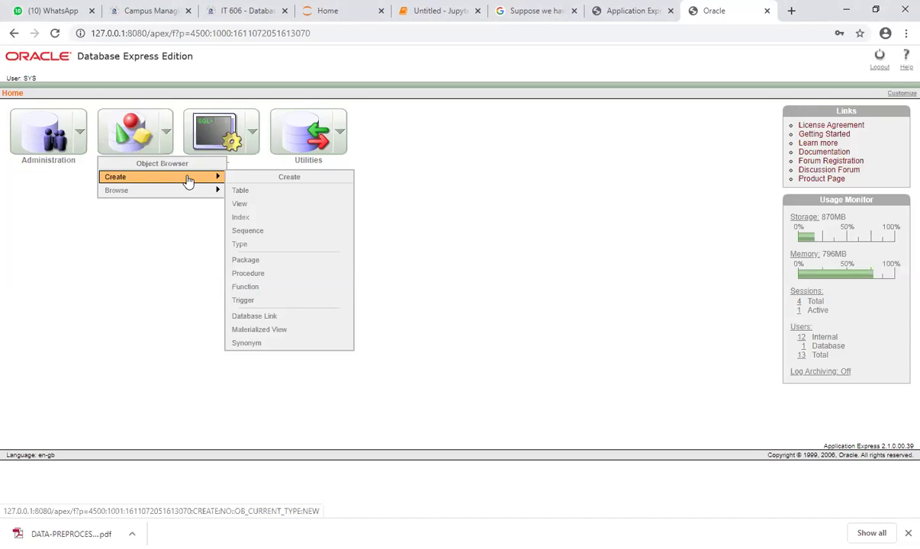
pyautogui.click(461, 156)
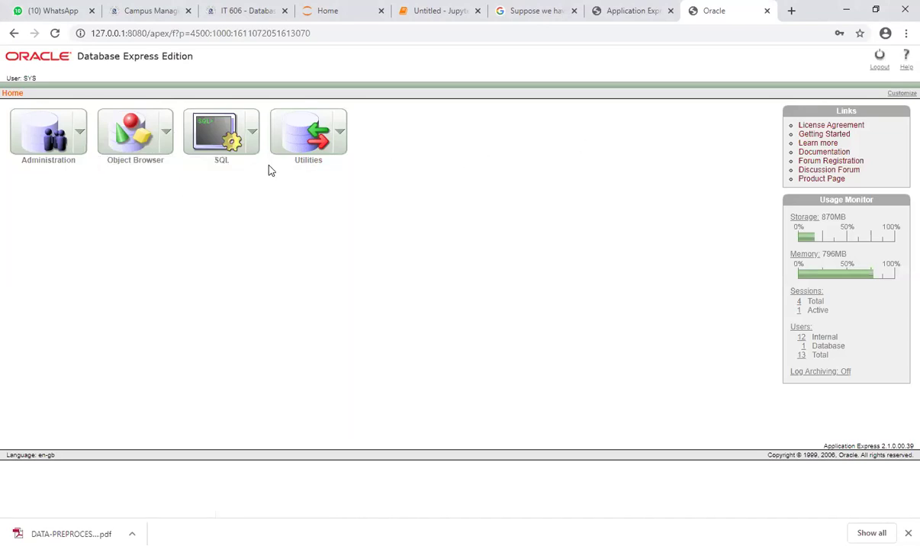
pyautogui.click(255, 131)
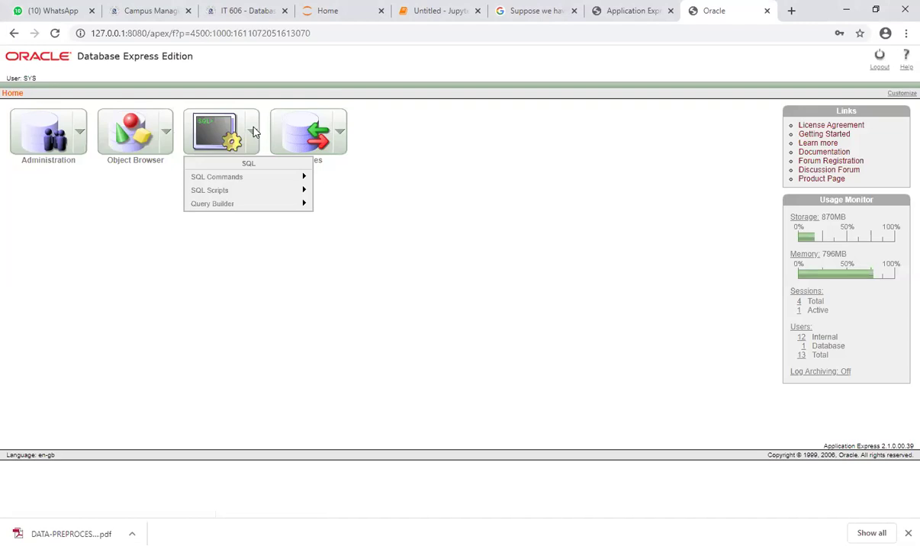
pyautogui.moveTo(304, 178)
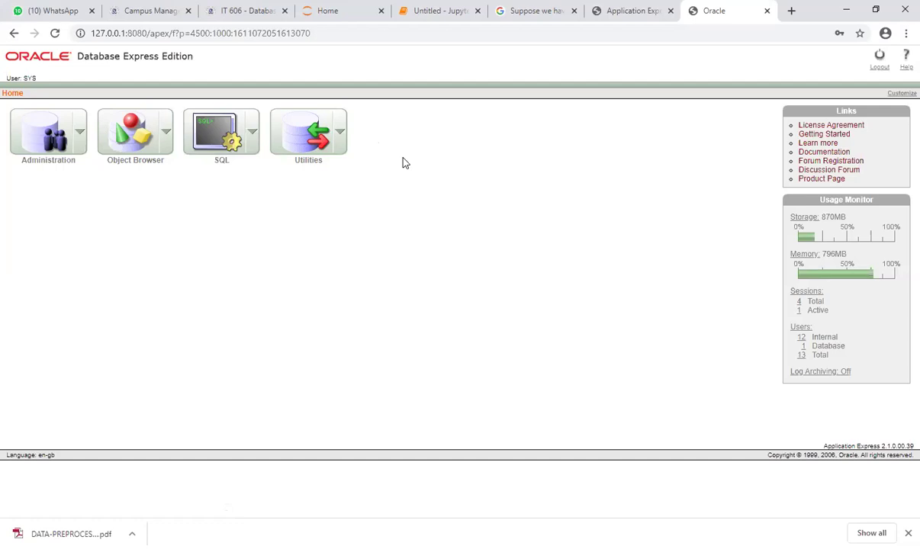
pyautogui.click(166, 135)
pyautogui.moveTo(36, 79); pyautogui.dragTo(26, 79)
pyautogui.click(85, 186)
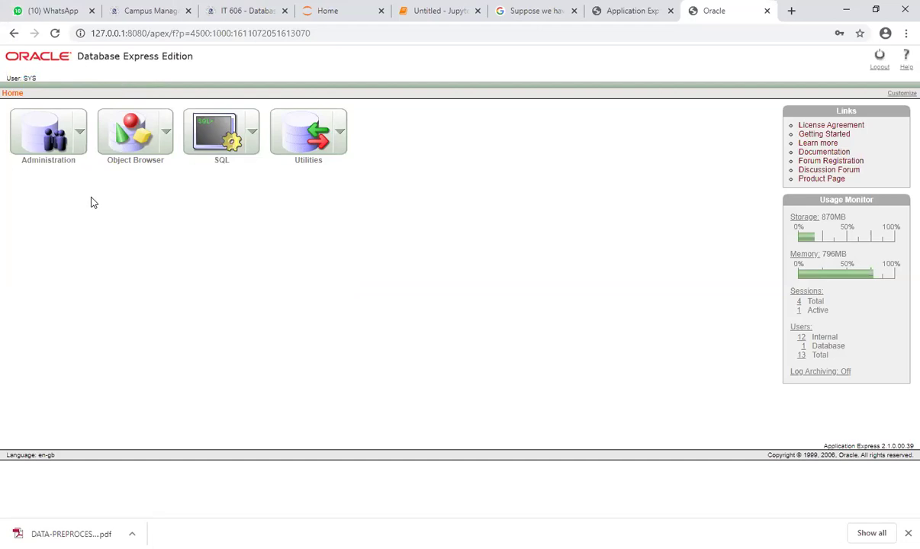
# Open the form for creating a new database user.
pyautogui.click(79, 137)
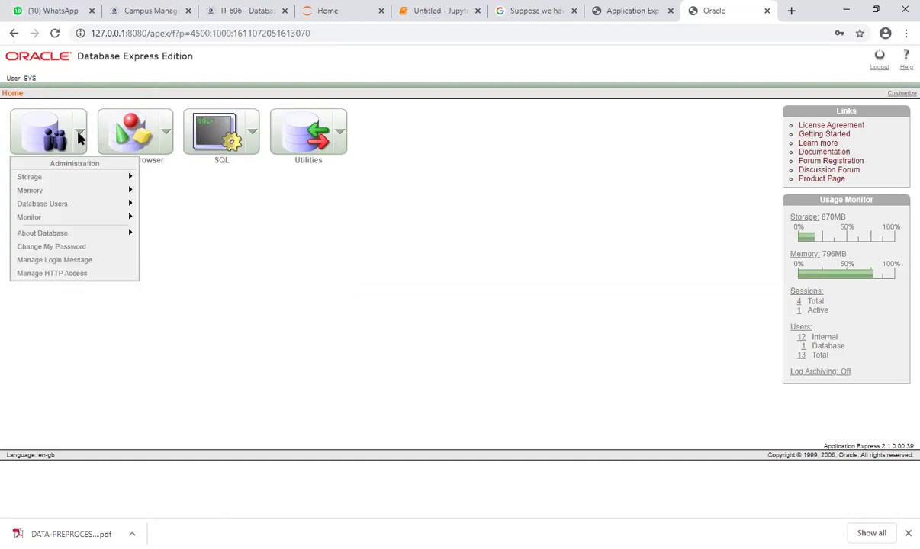
pyautogui.moveTo(83, 218)
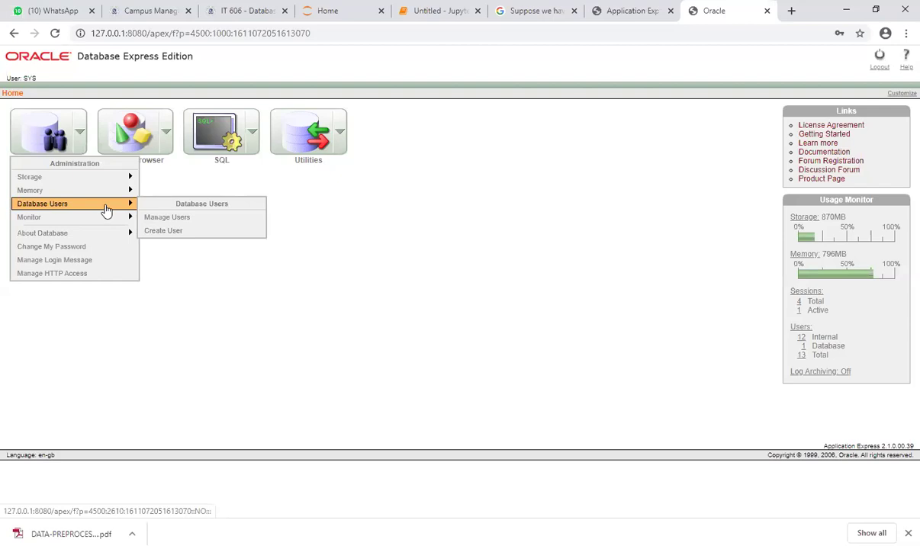
pyautogui.click(191, 238)
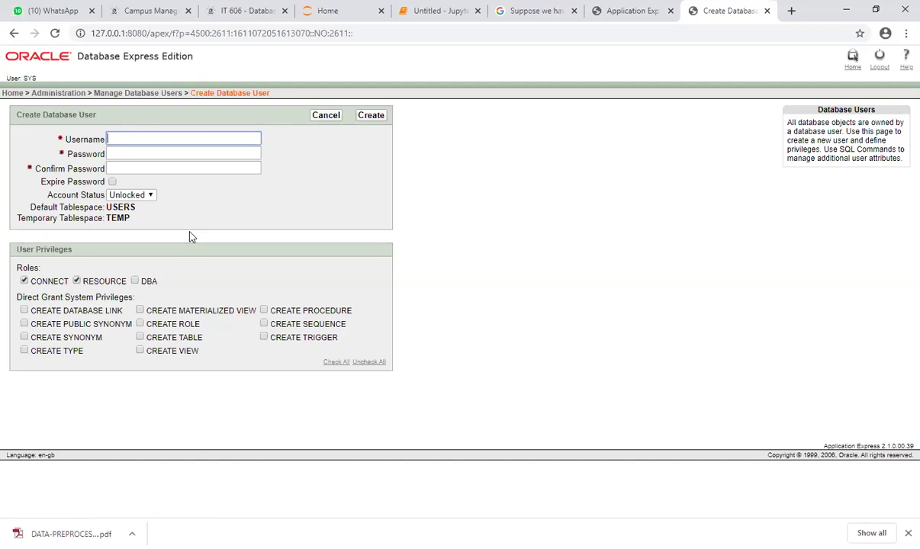
# Set the new database user's username to mit2.
pyautogui.click(163, 138)
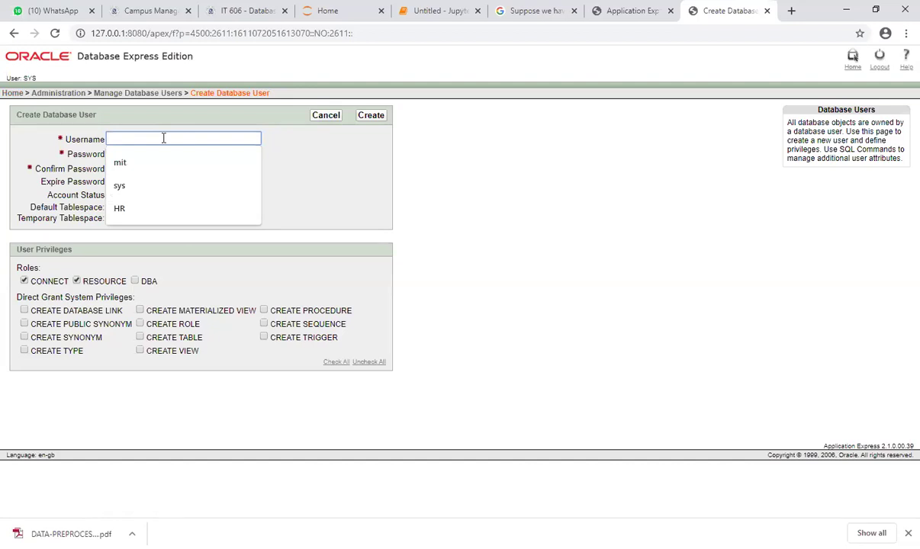
pyautogui.press('Down')
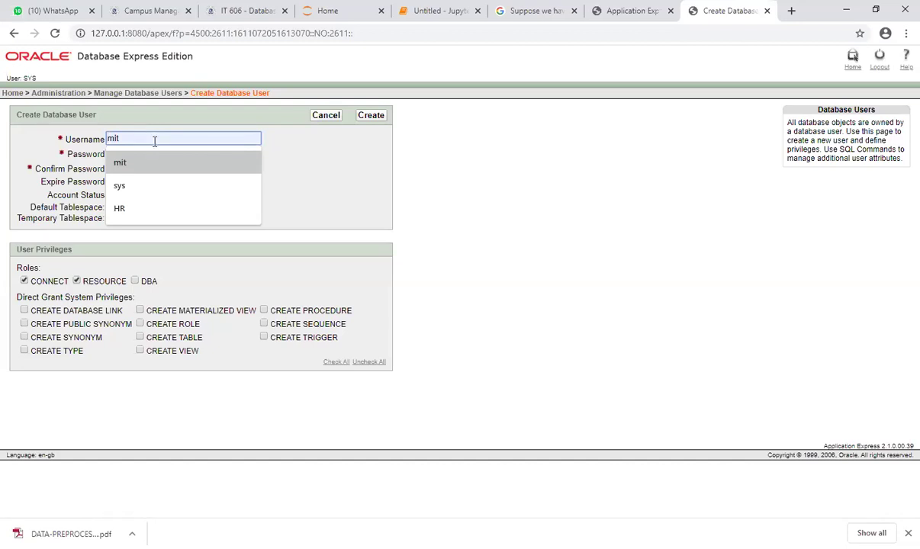
pyautogui.click(221, 162)
pyautogui.write('2')
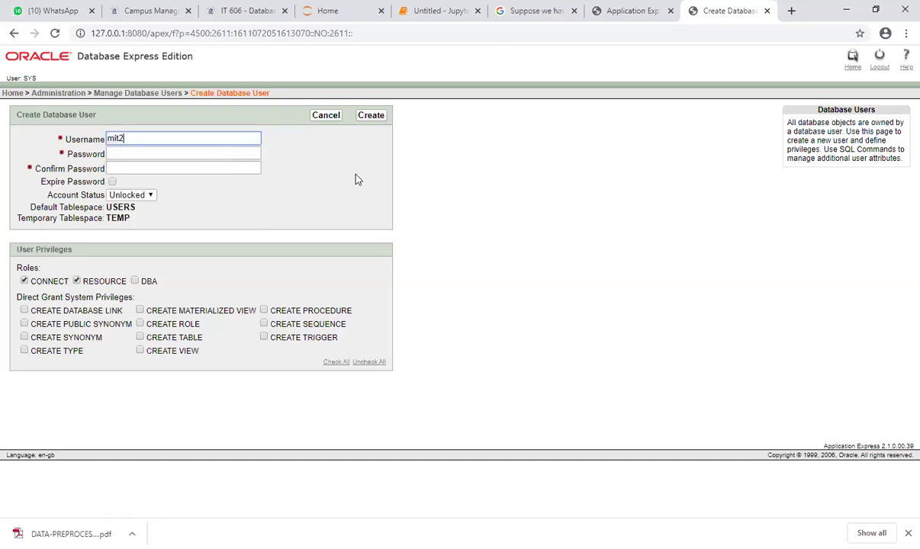
# Enter the new database user's password in the password and confirm-password fields.
pyautogui.click(219, 150)
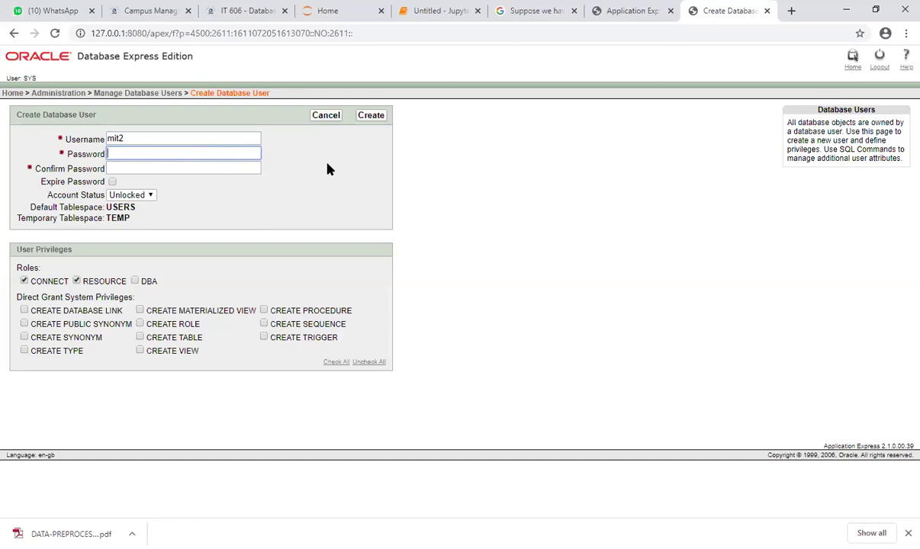
pyautogui.write('•••••')
pyautogui.press('Tab')
pyautogui.write('•••••')
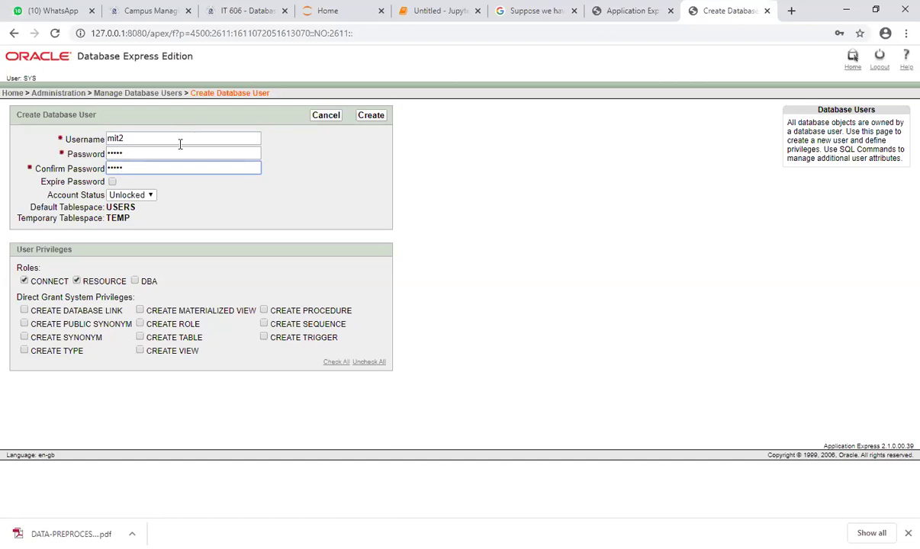
pyautogui.click(112, 182)
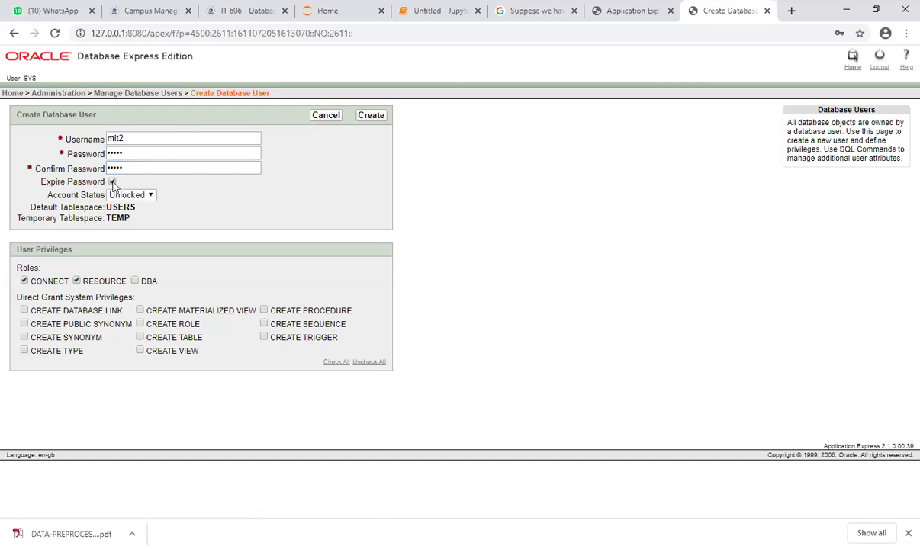
pyautogui.click(112, 183)
pyautogui.click(151, 197)
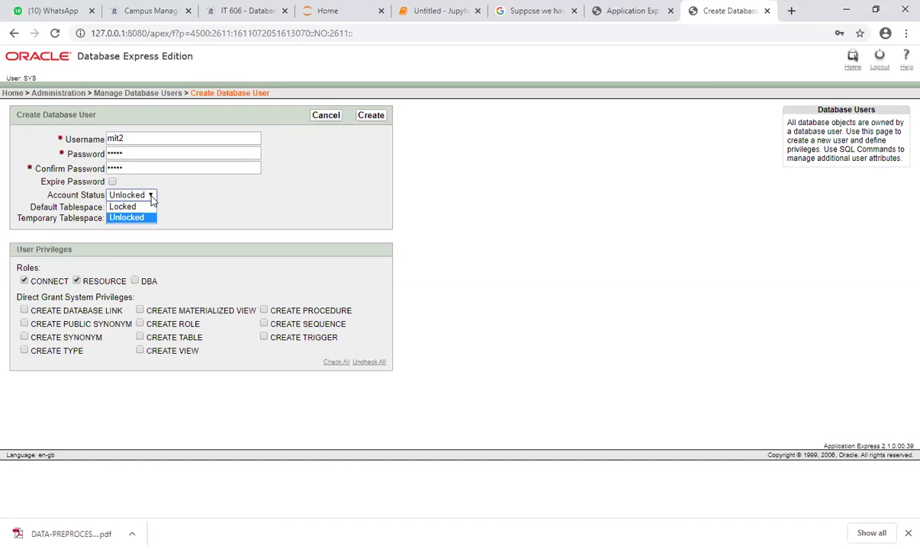
pyautogui.click(152, 199)
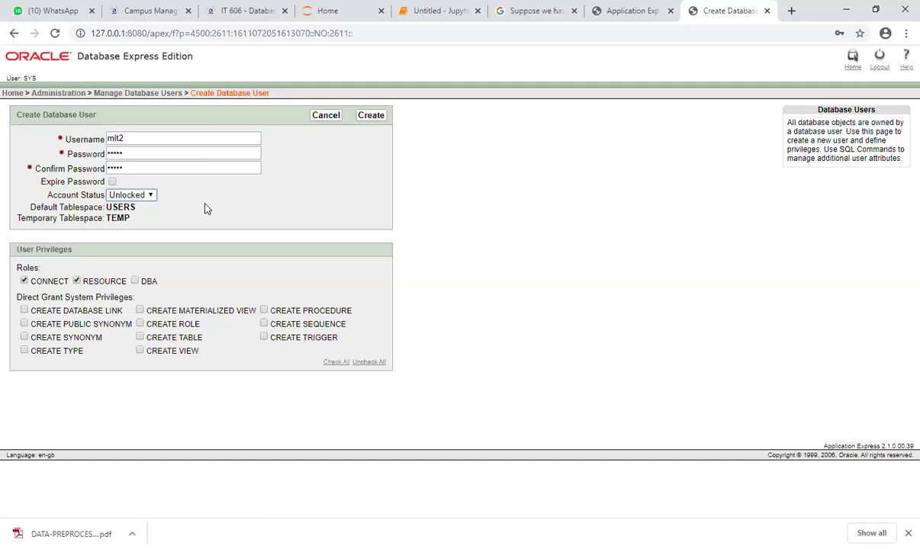
pyautogui.click(152, 196)
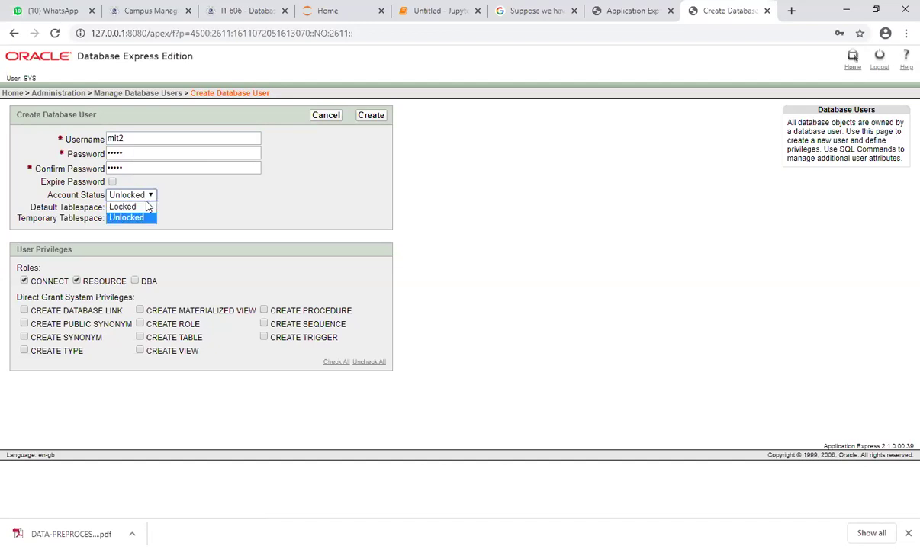
pyautogui.click(147, 207)
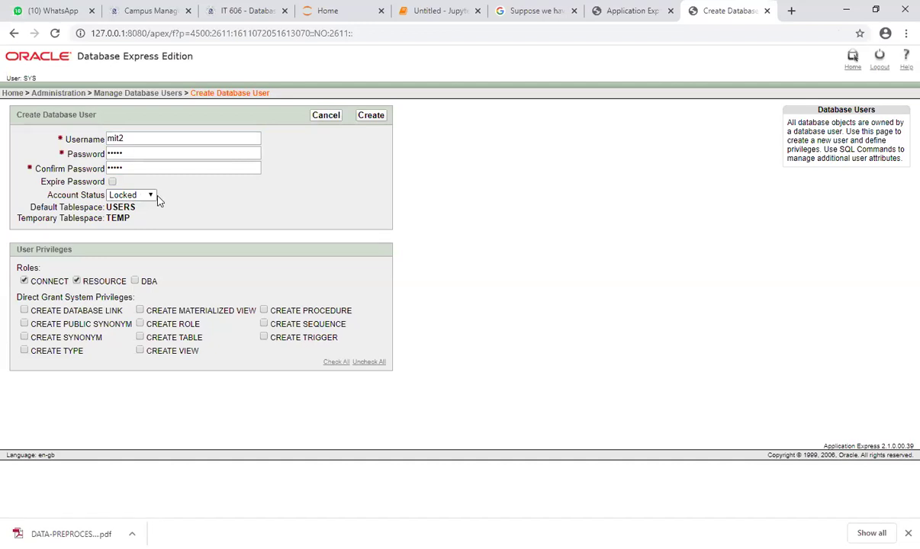
pyautogui.click(144, 200)
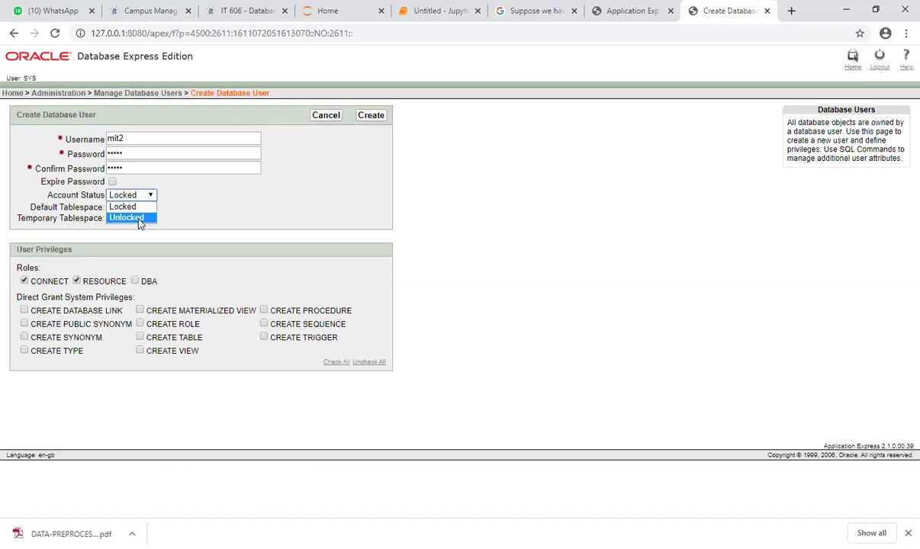
pyautogui.click(140, 220)
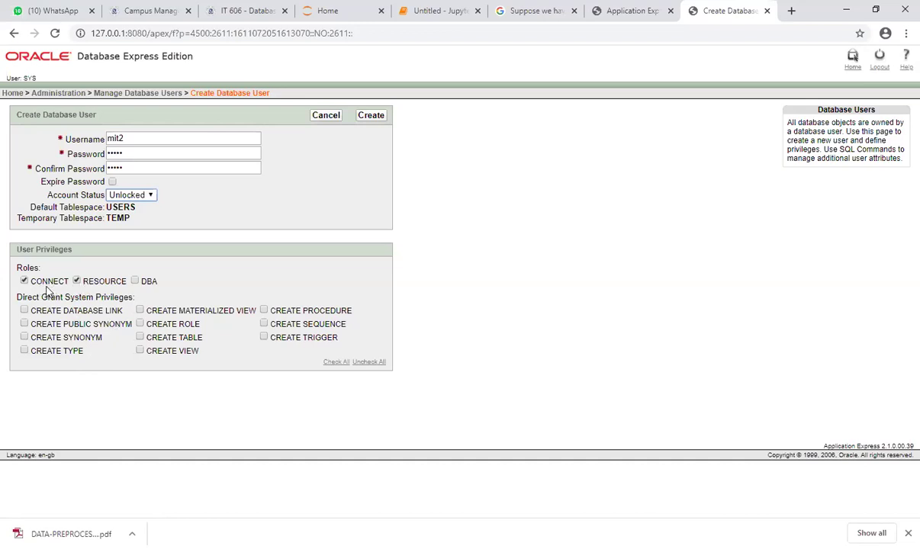
# Add the DBA role and all eleven direct grant system privileges to the new user mit2.
pyautogui.click(135, 282)
pyautogui.click(24, 310)
pyautogui.click(24, 323)
pyautogui.click(23, 337)
pyautogui.click(23, 351)
pyautogui.click(140, 310)
pyautogui.click(140, 324)
pyautogui.click(140, 337)
pyautogui.click(140, 351)
pyautogui.click(264, 310)
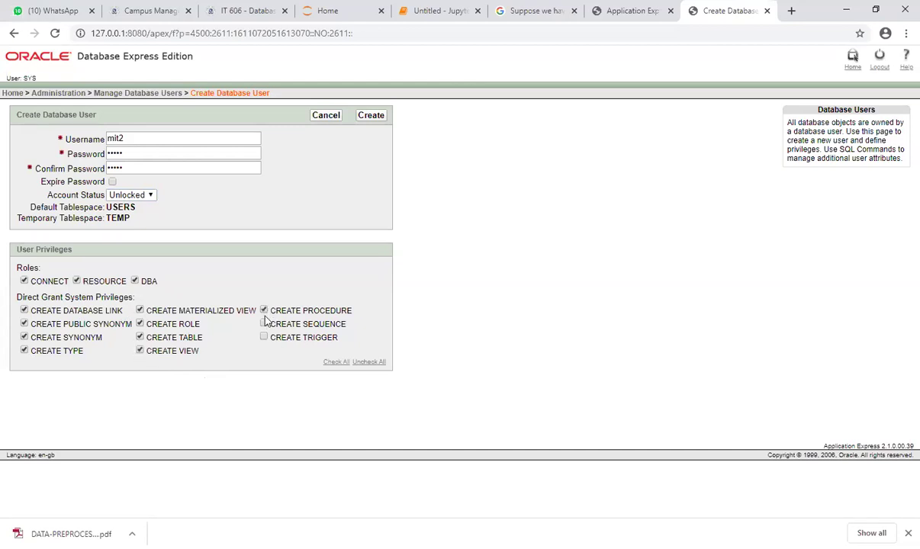
pyautogui.click(264, 325)
pyautogui.click(264, 338)
# Clear and reselect all direct grant system privileges at once, and create the user.
pyautogui.click(370, 364)
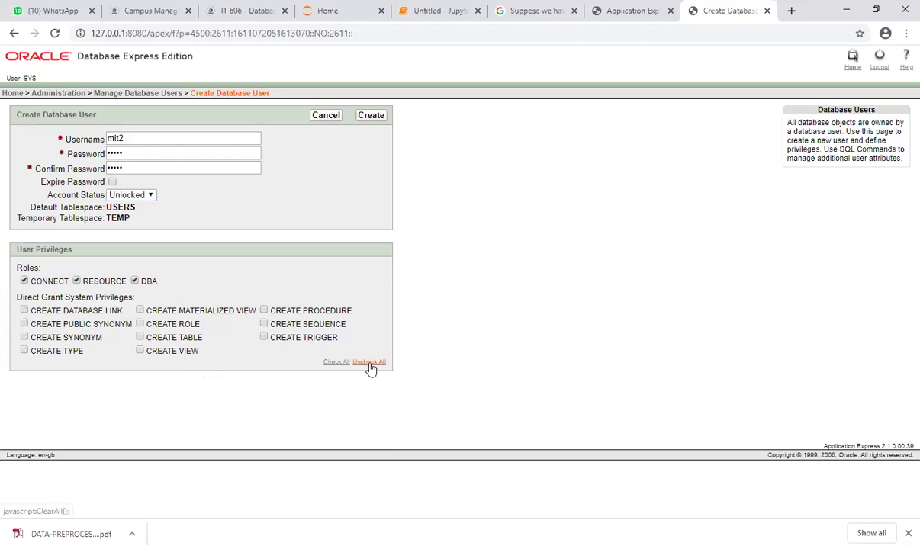
pyautogui.click(336, 363)
pyautogui.click(373, 116)
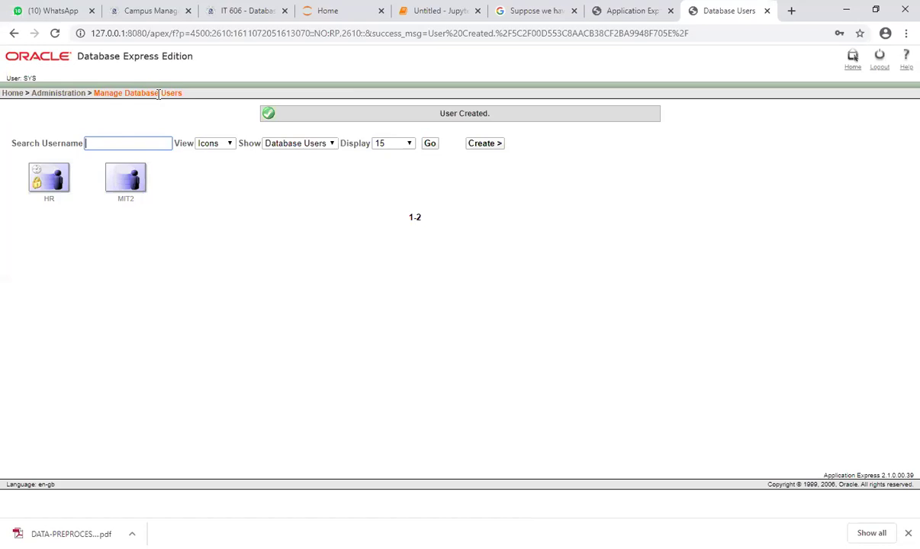
# Review the account settings and granted privileges of the MIT2 user, and return to the database home page.
pyautogui.click(131, 181)
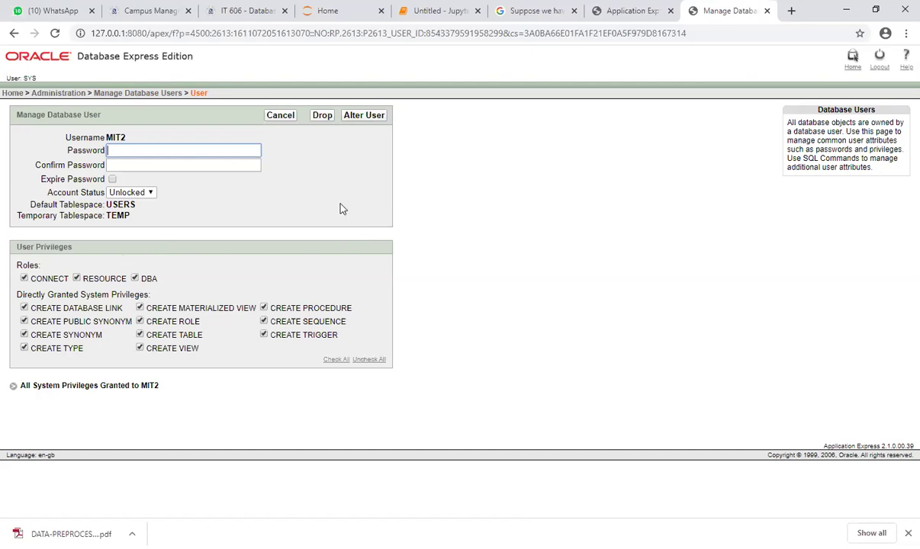
pyautogui.click(284, 118)
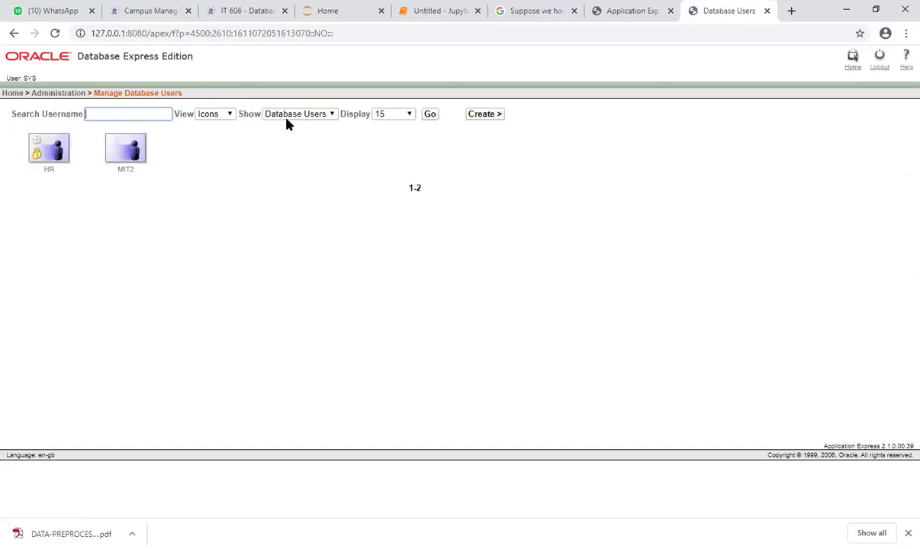
pyautogui.click(102, 108)
pyautogui.click(67, 96)
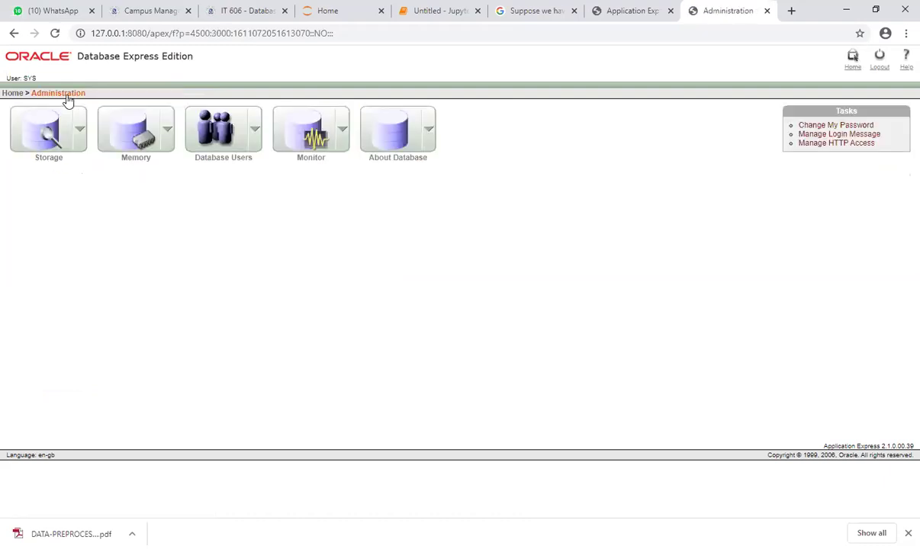
pyautogui.click(16, 95)
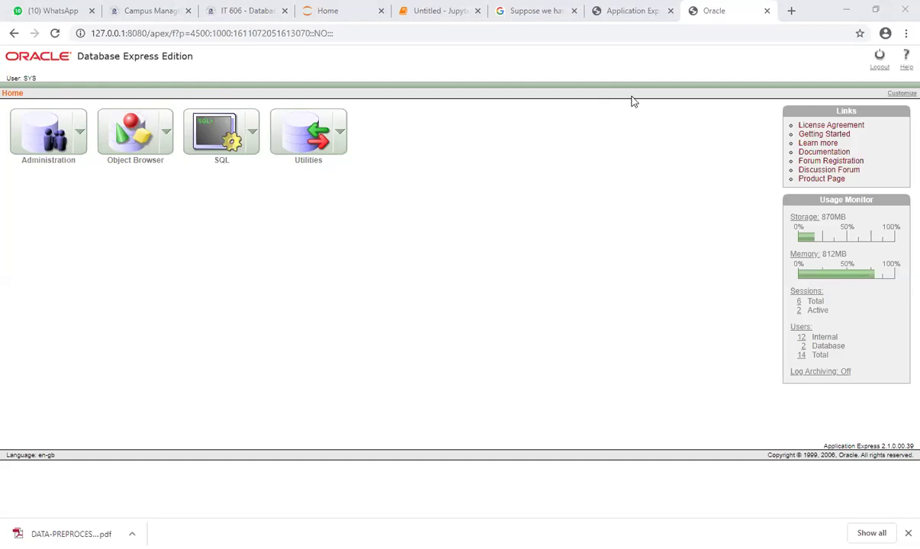
# Log out of the sys account and log in as mit2 with the account password.
pyautogui.click(880, 67)
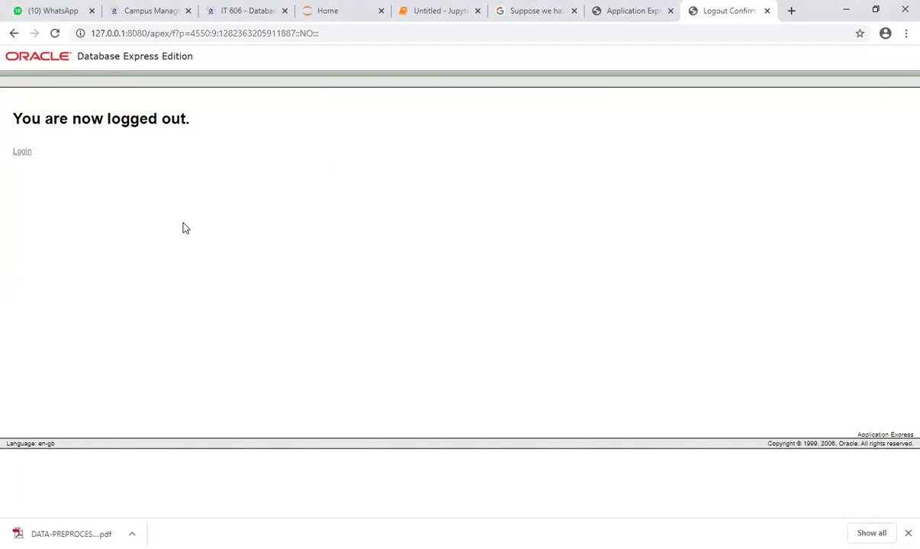
pyautogui.click(20, 154)
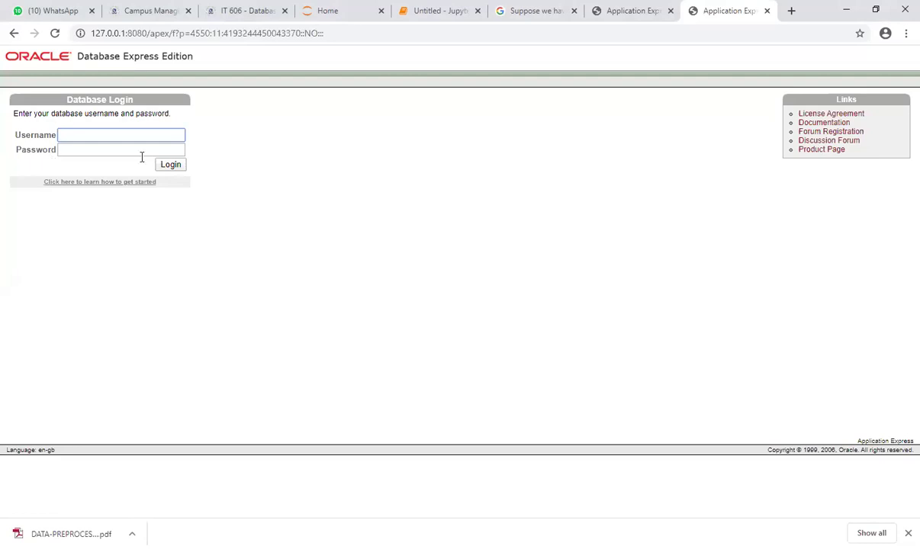
pyautogui.click(179, 136)
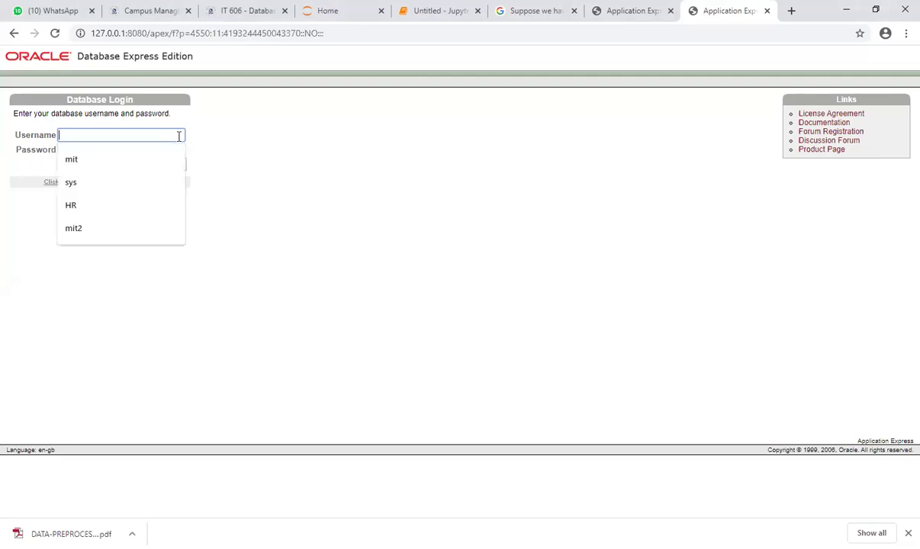
pyautogui.write('mit2')
pyautogui.press('Tab')
pyautogui.write('*****')
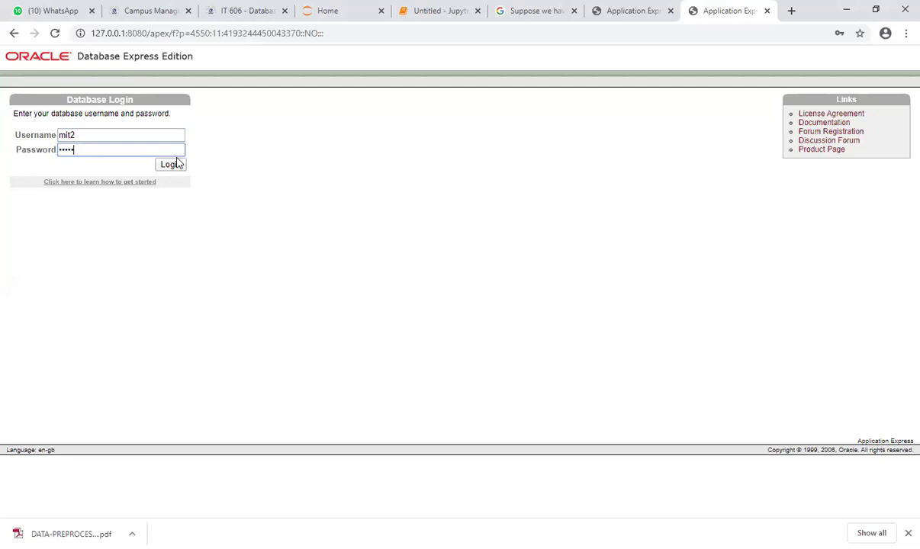
pyautogui.click(174, 165)
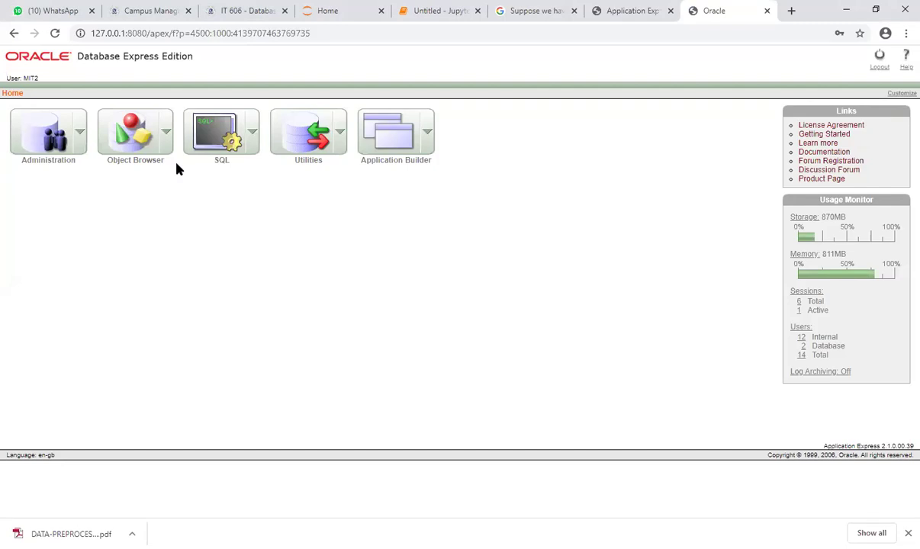
# Check the signed-in user on the home page and examine the options offered under Application Builder.
pyautogui.moveTo(40, 79); pyautogui.dragTo(21, 78)
pyautogui.click(109, 206)
pyautogui.click(427, 131)
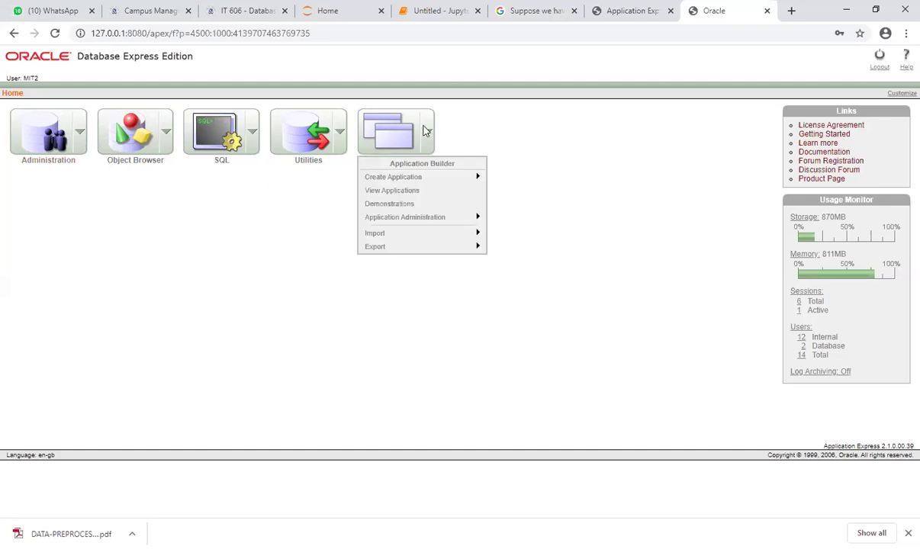
pyautogui.moveTo(416, 180)
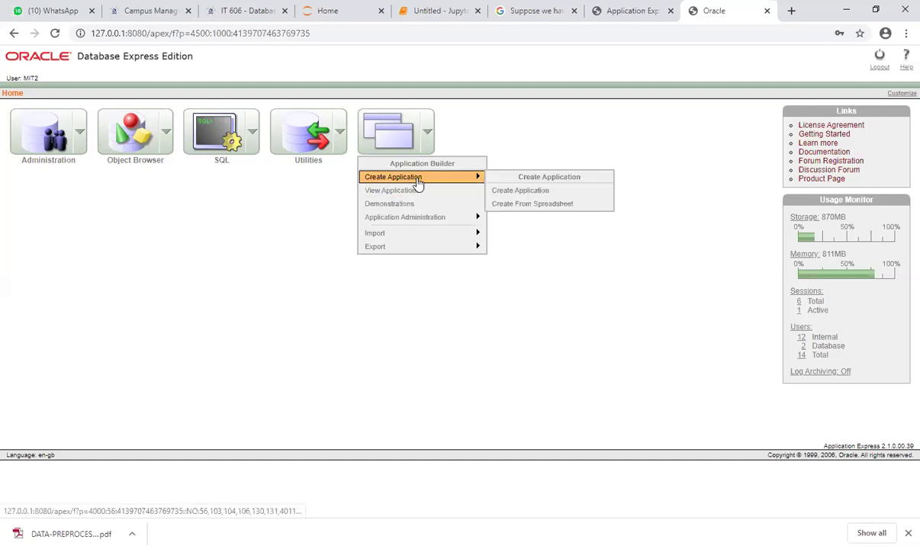
pyautogui.moveTo(431, 235)
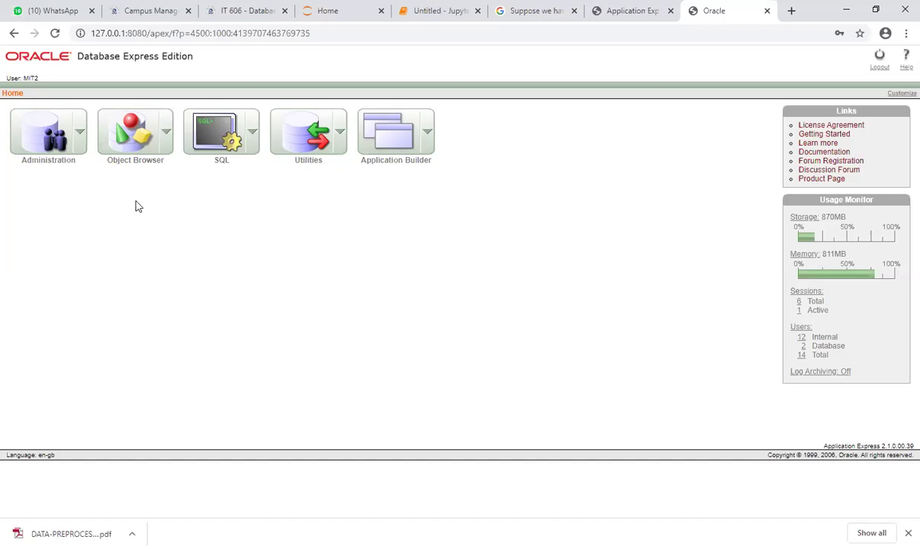
# Open the Manage Database Users page from the mit2 account to view the existing users.
pyautogui.click(80, 133)
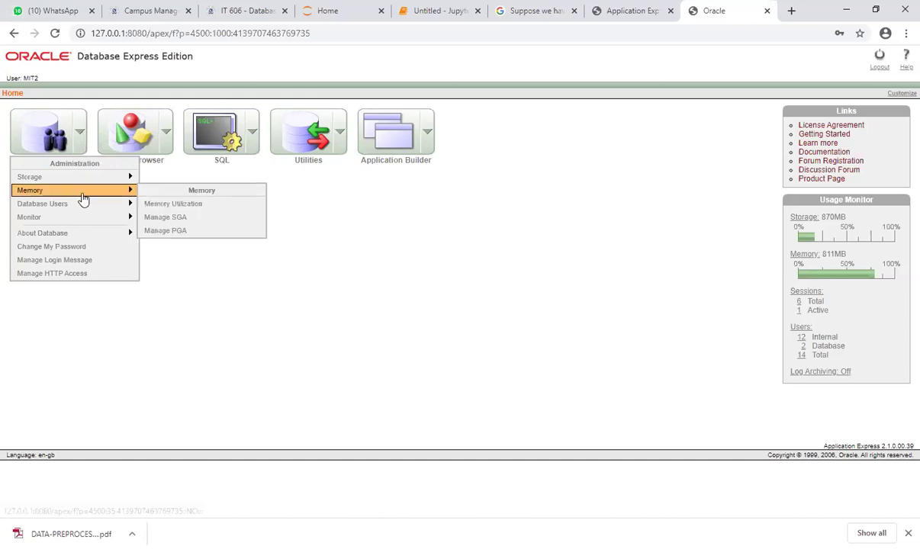
pyautogui.moveTo(103, 212)
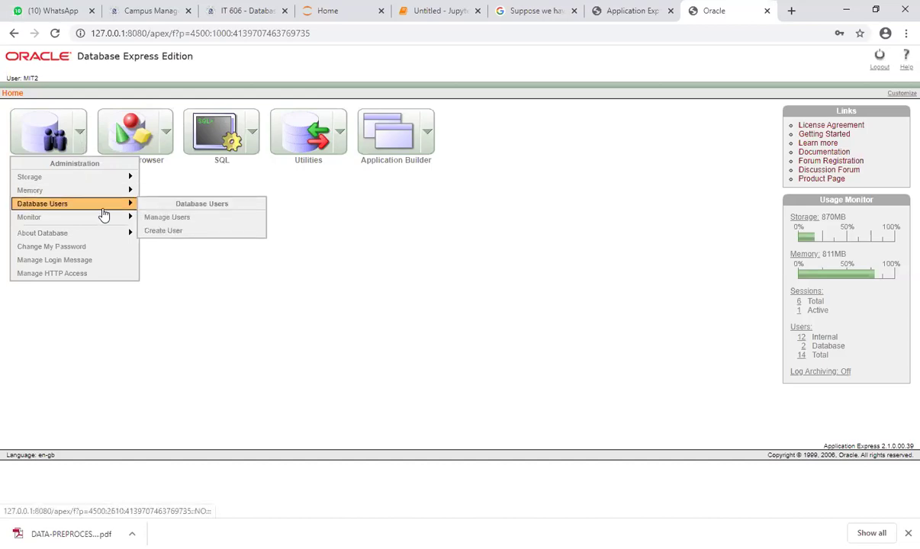
pyautogui.click(166, 218)
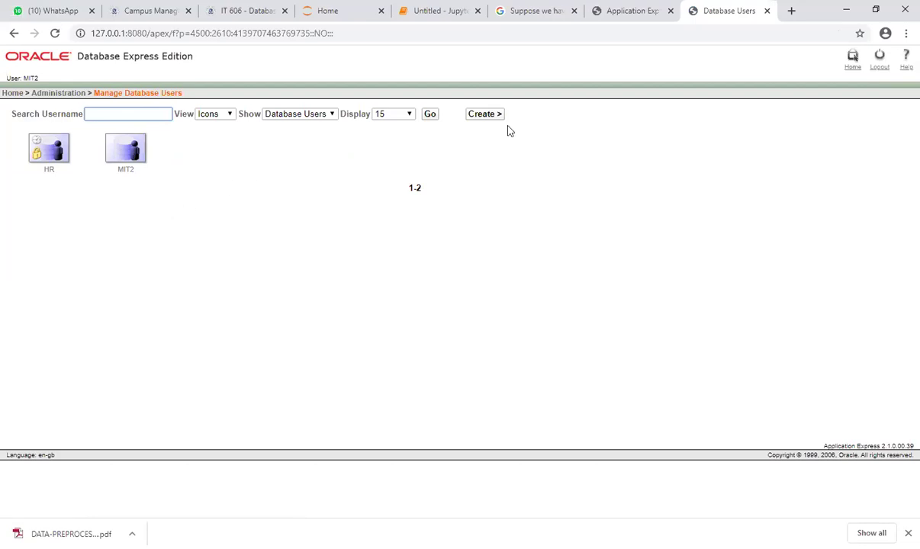
pyautogui.hotkey('alt', 'Tab')
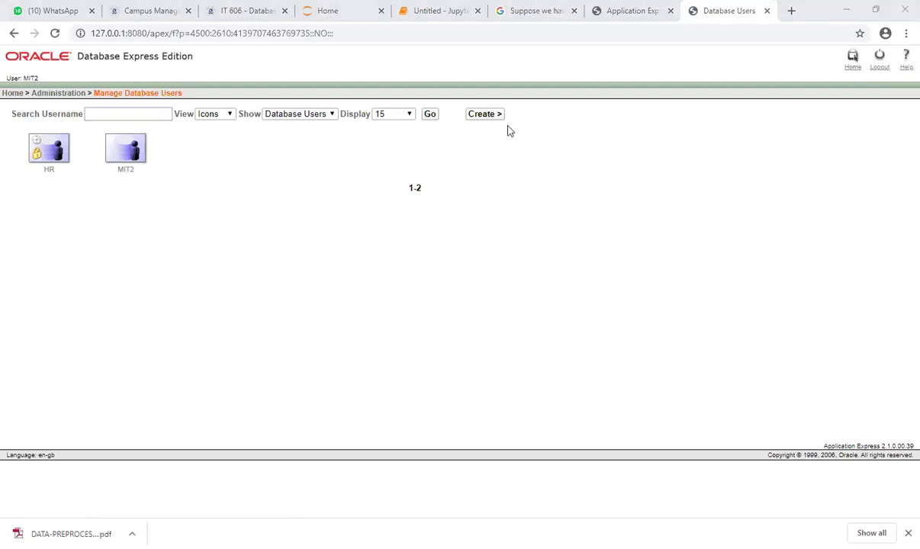